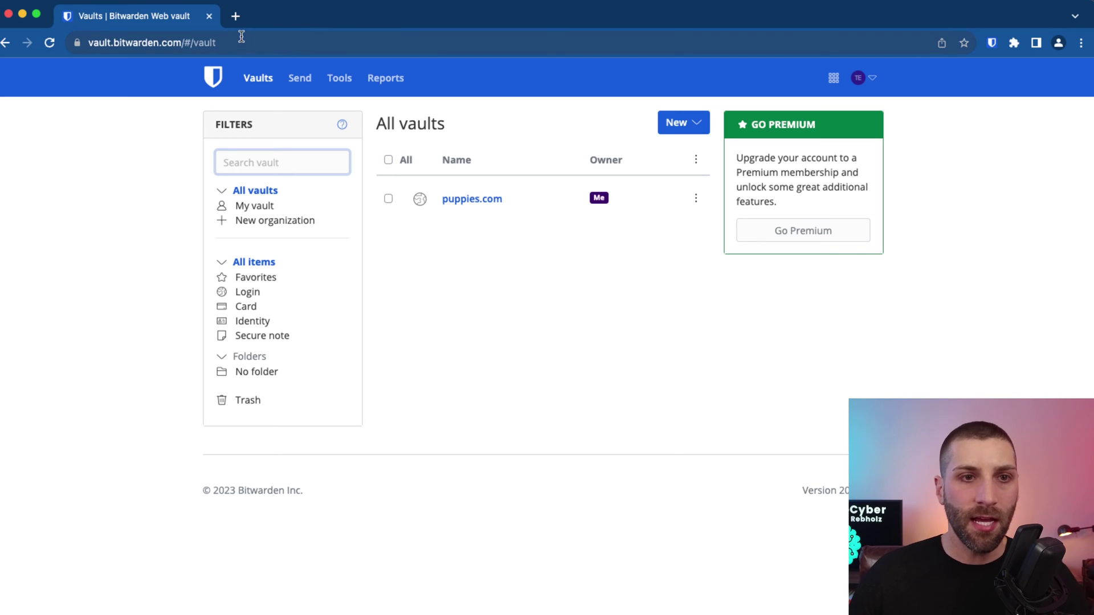
Step: Open the website webauthn.io in a new browser tab, keeping the Bitwarden vault page open
left_click(236, 17)
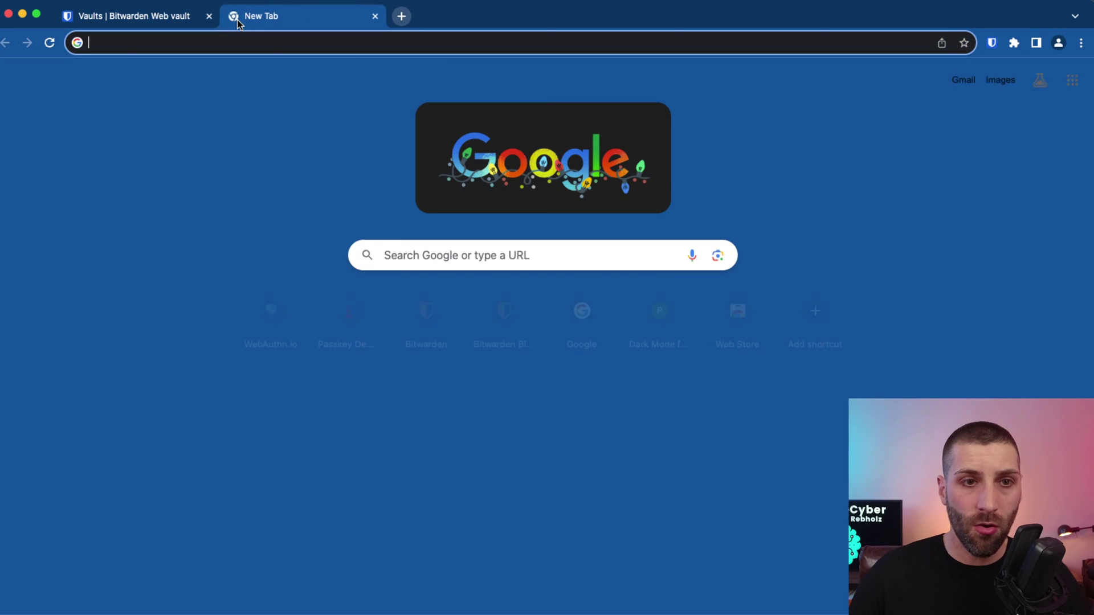
type("webauthn.io")
key("Return")
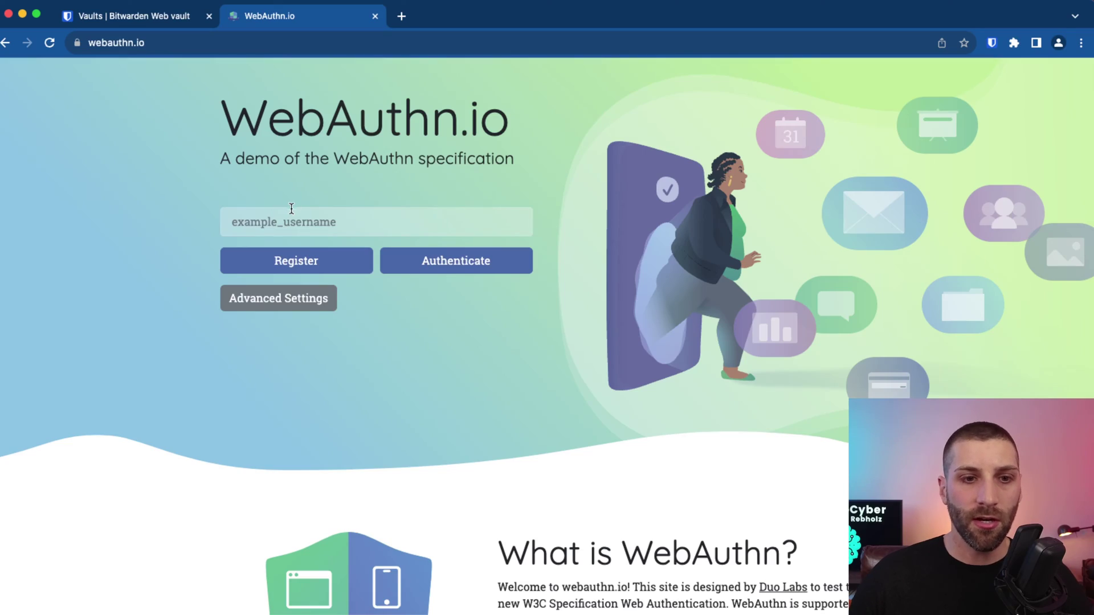
Step: Register the username teachmecyber on WebAuthn.io and save its passkey to Bitwarden as a new login
left_click(291, 208)
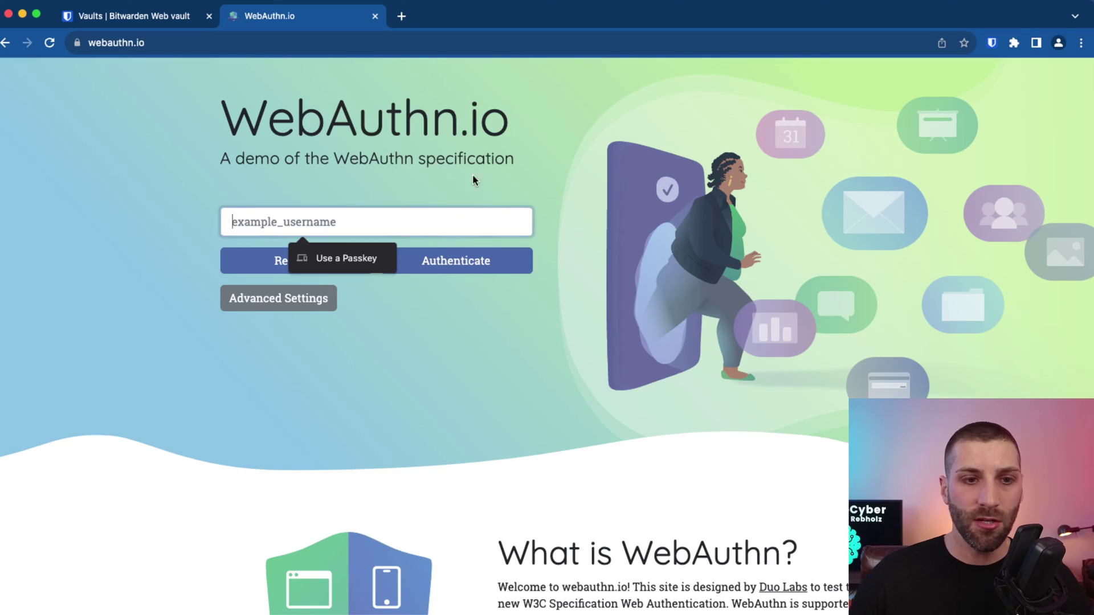
type("teachmecyber")
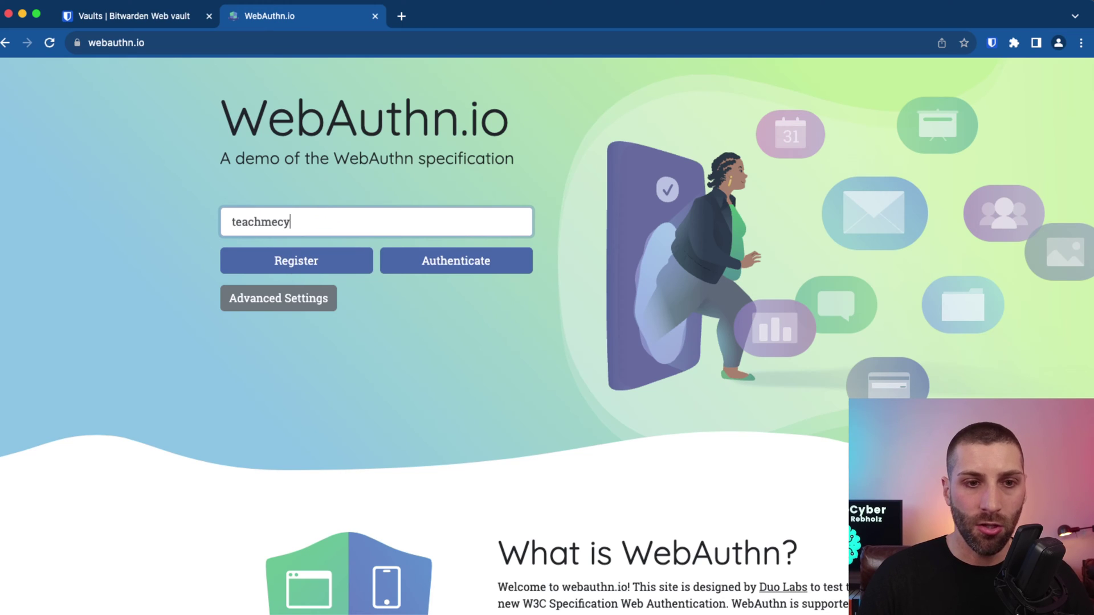
left_click(338, 268)
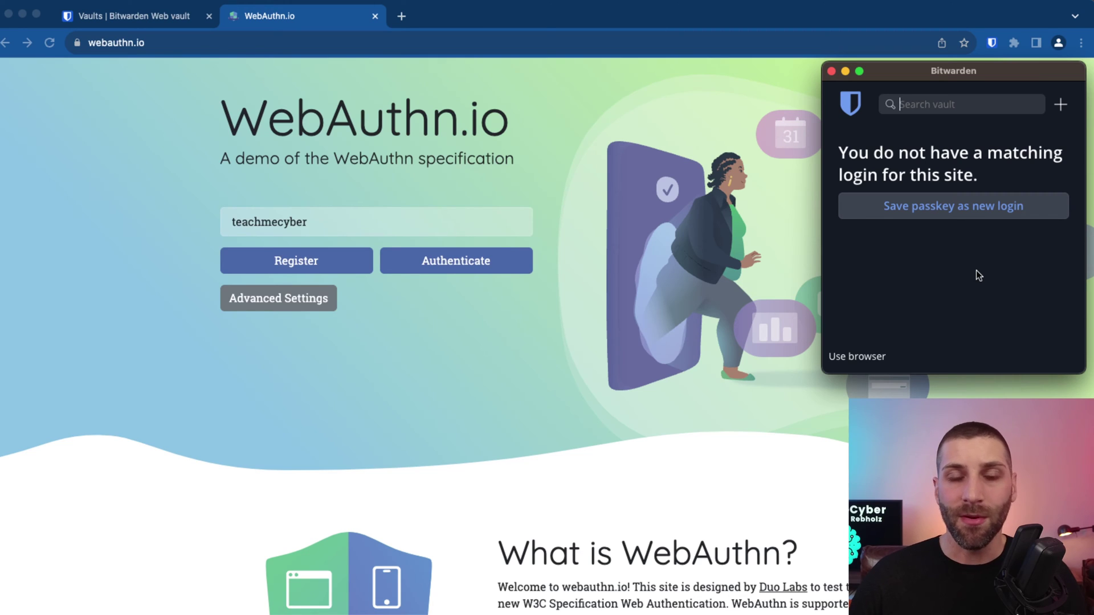
left_click(962, 214)
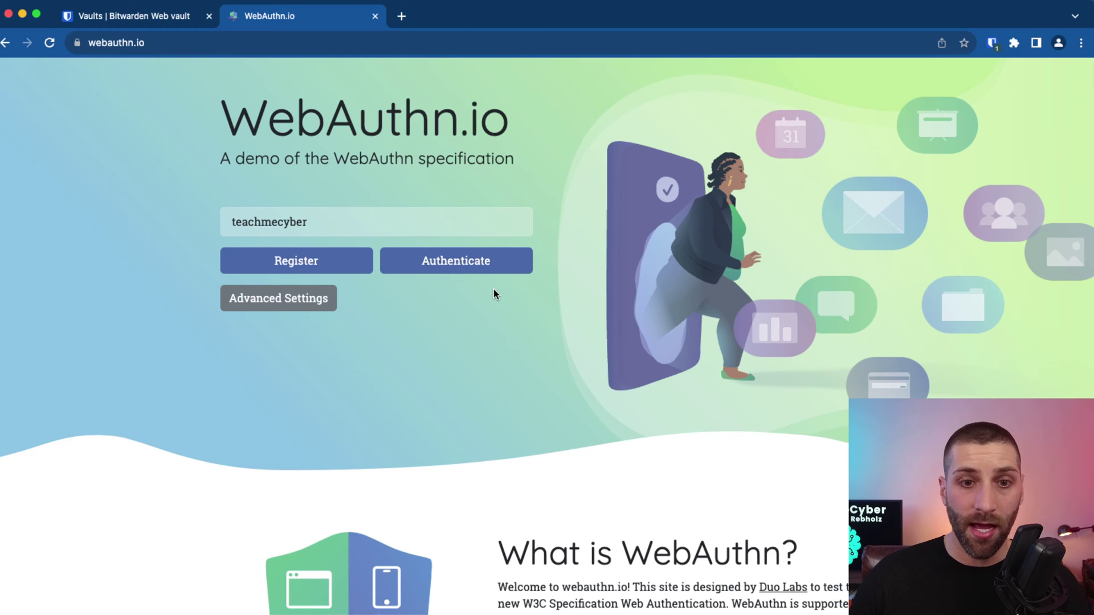
Step: Authenticate as teachmecyber with the saved webauthn.io passkey, and open the webauthn.io item in the Bitwarden web vault
left_click(487, 270)
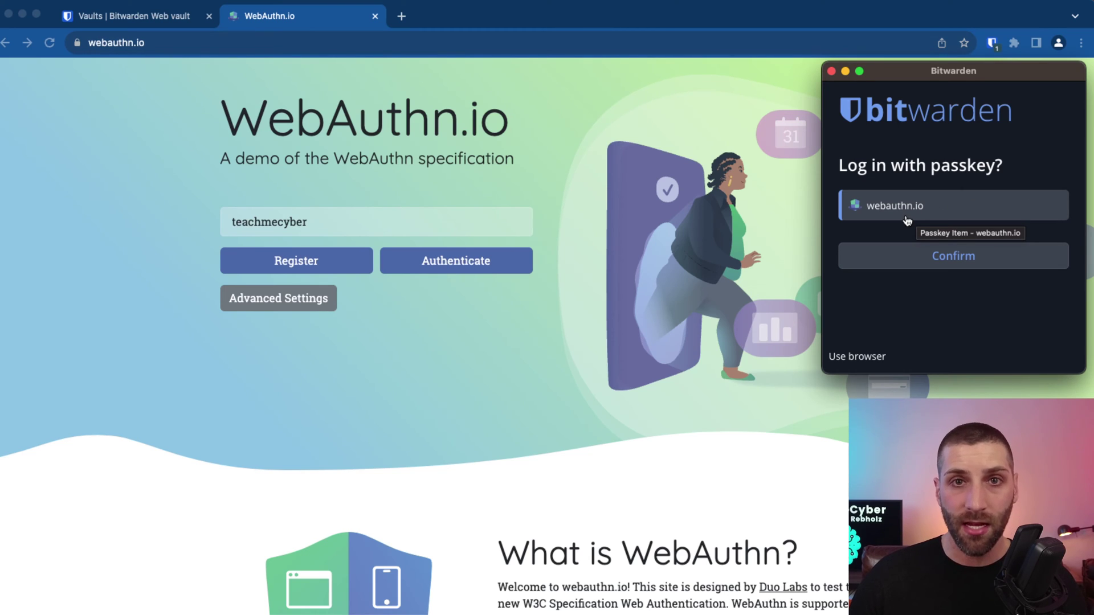
left_click(890, 269)
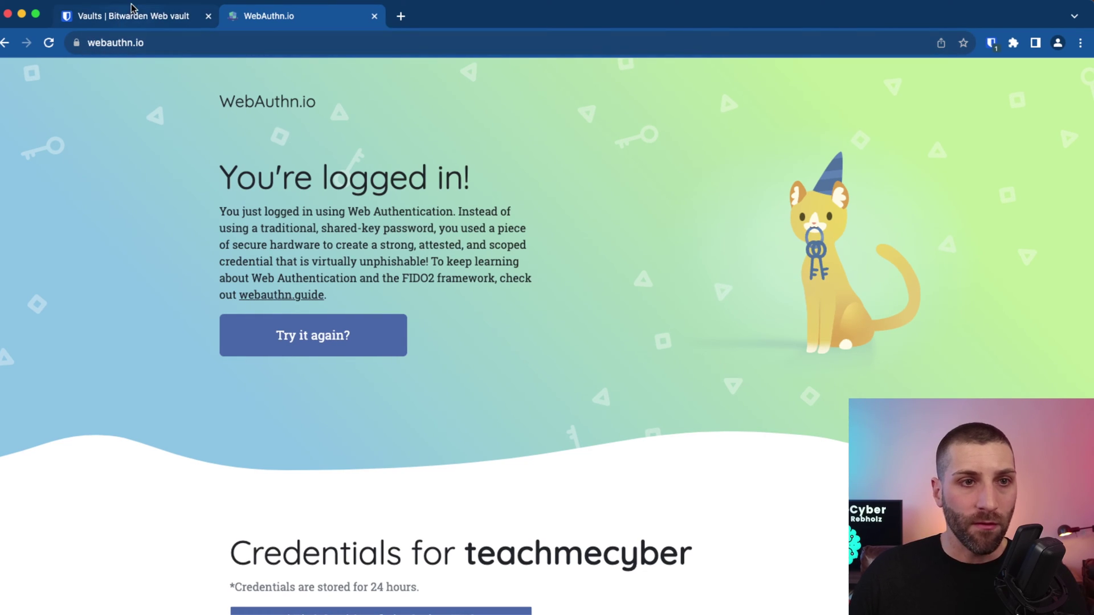
left_click(133, 21)
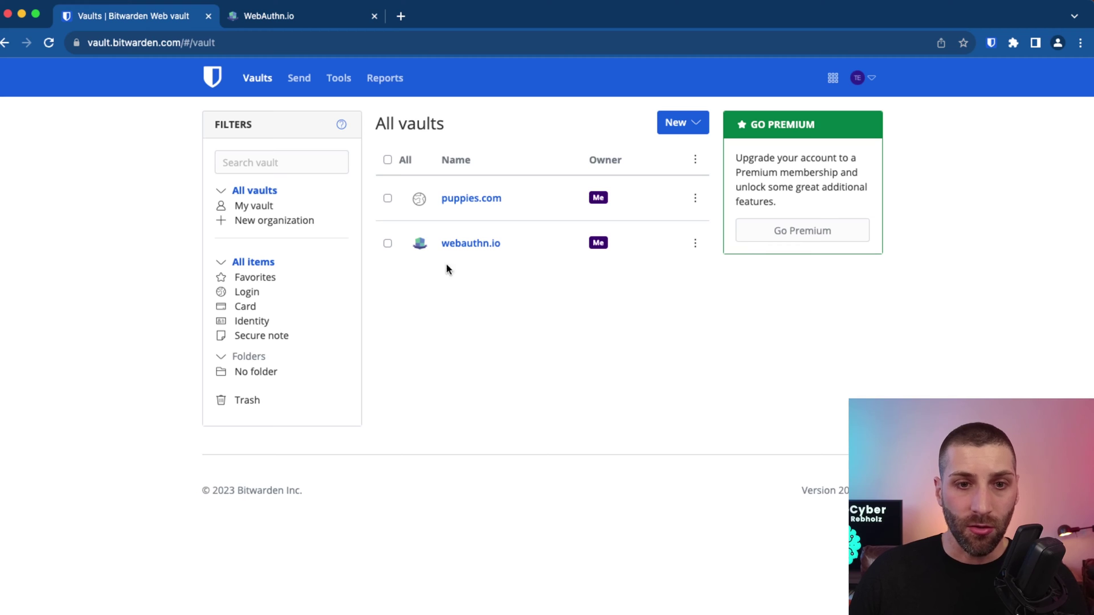
left_click(487, 245)
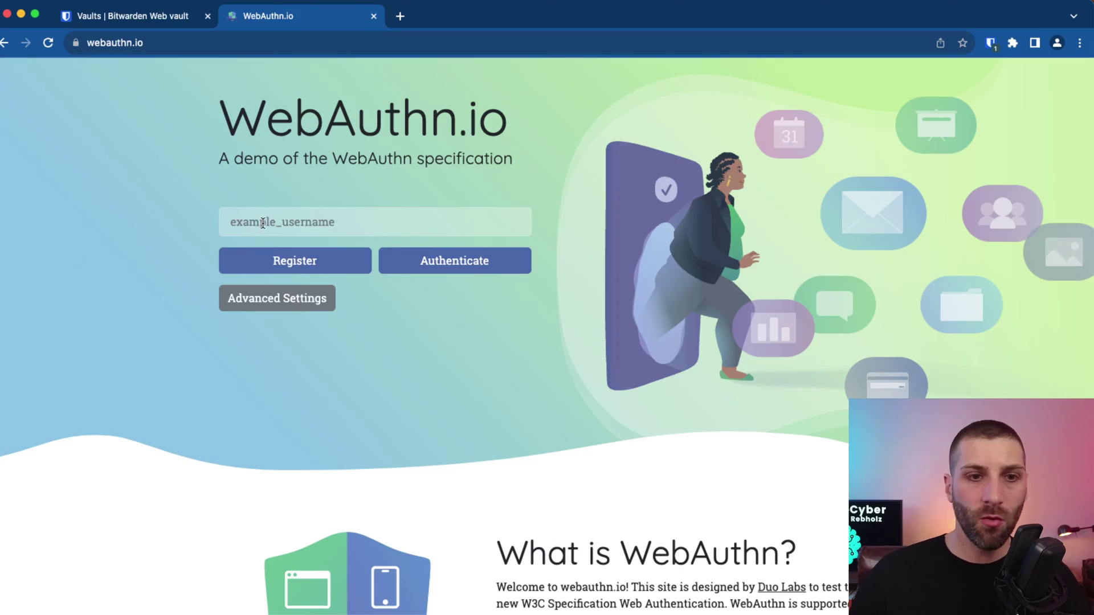
Step: Try to register the username teachmecyber2 on WebAuthn.io with its passkey saved to the existing webauthn.io login
left_click(263, 222)
type("teachme")
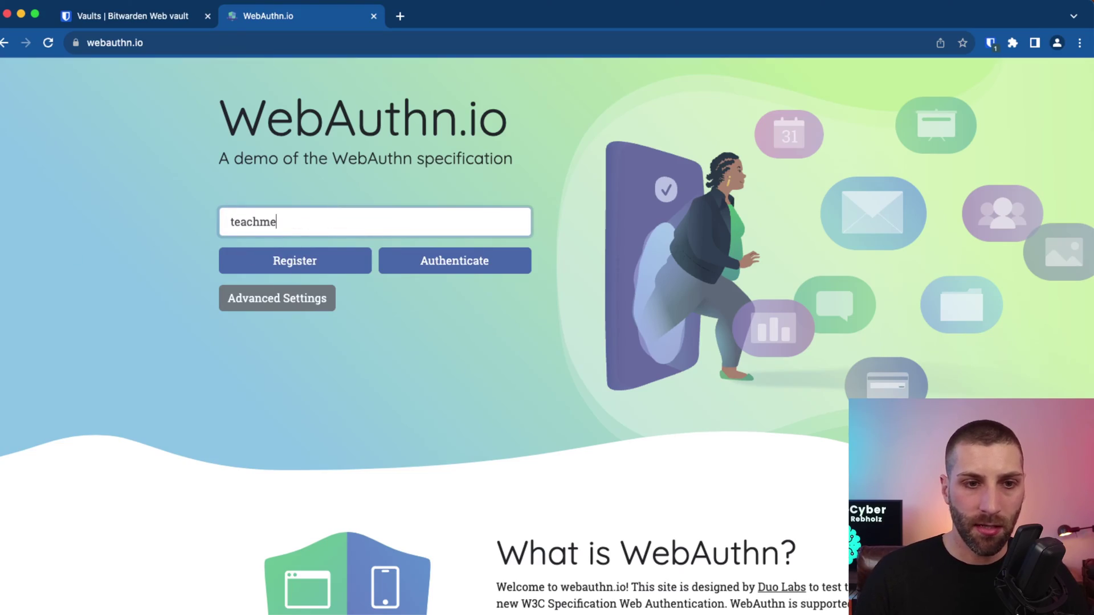
type("cyber2")
left_click(292, 263)
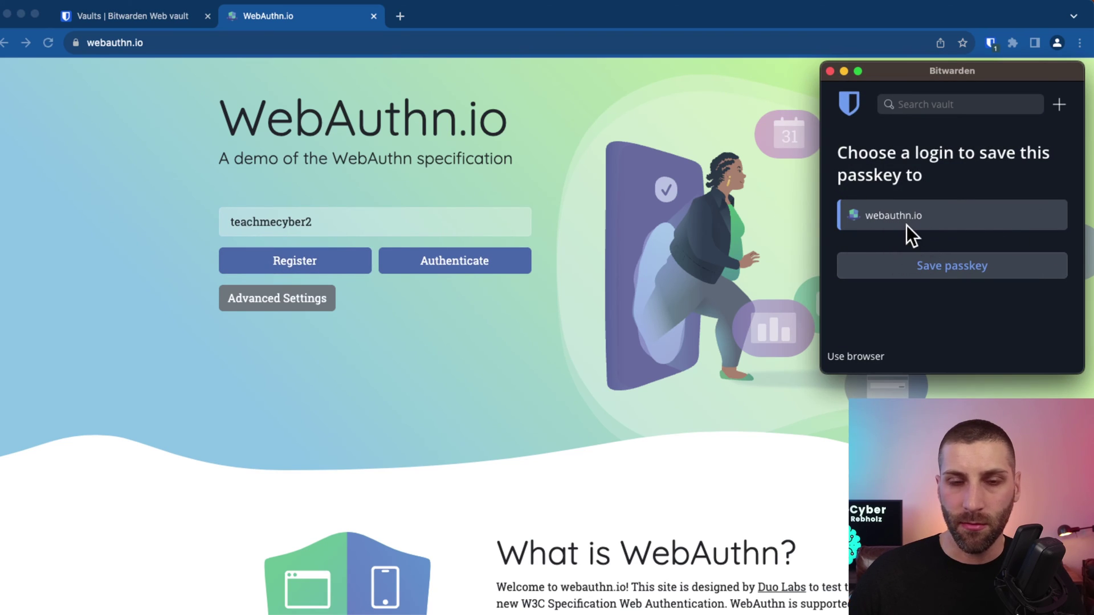
left_click(945, 275)
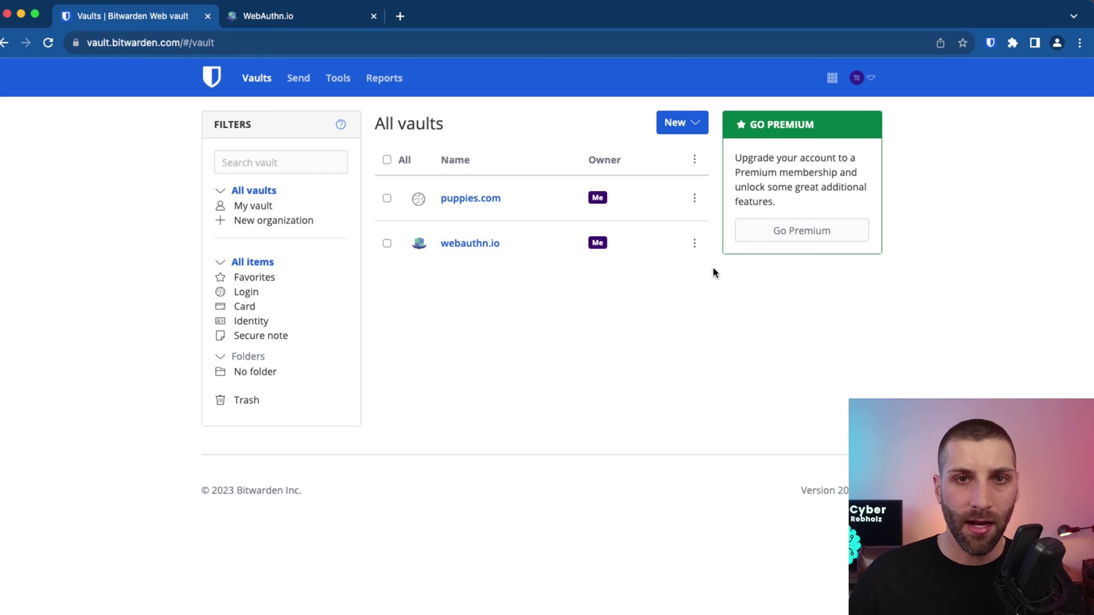
Step: Clone the webauthn.io vault item without its passkey and save the copy as webauthn.io - Clone
left_click(694, 245)
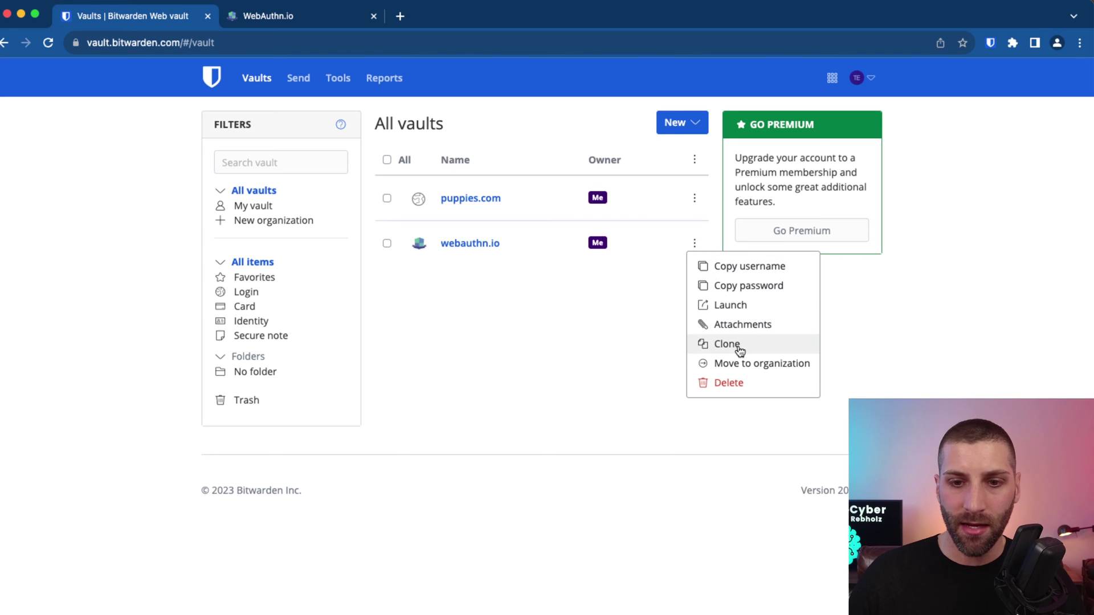
left_click(736, 348)
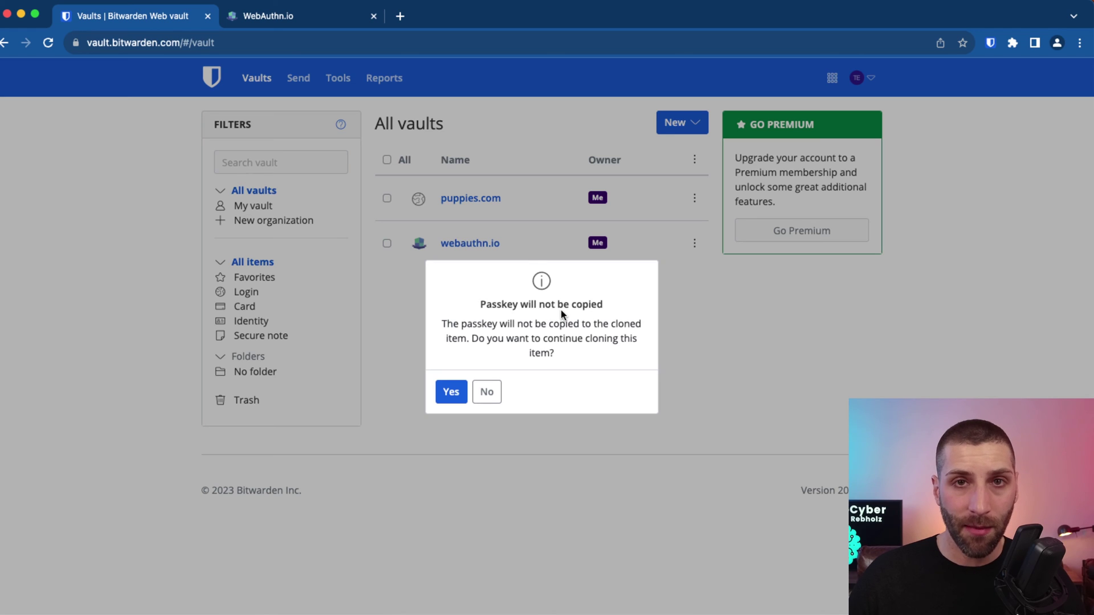
left_click(452, 393)
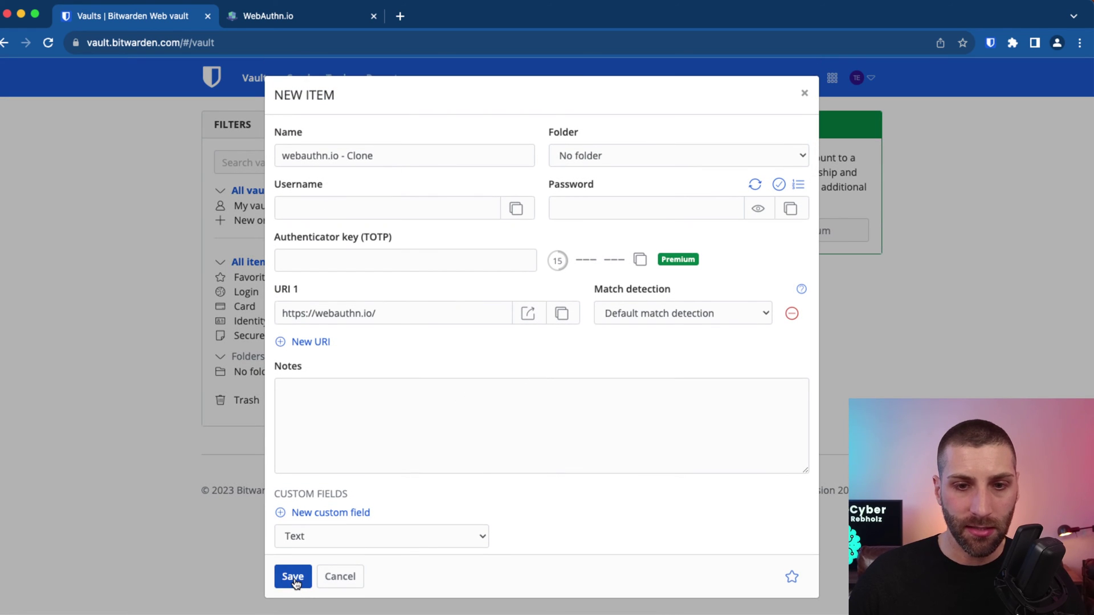
left_click_drag(402, 317, 225, 319)
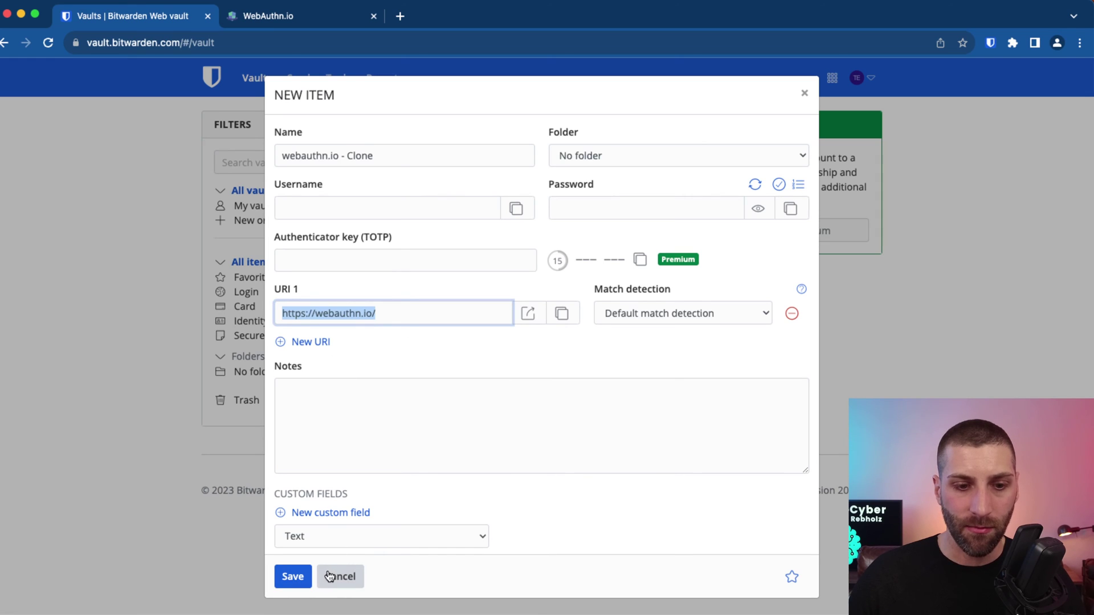
left_click(292, 577)
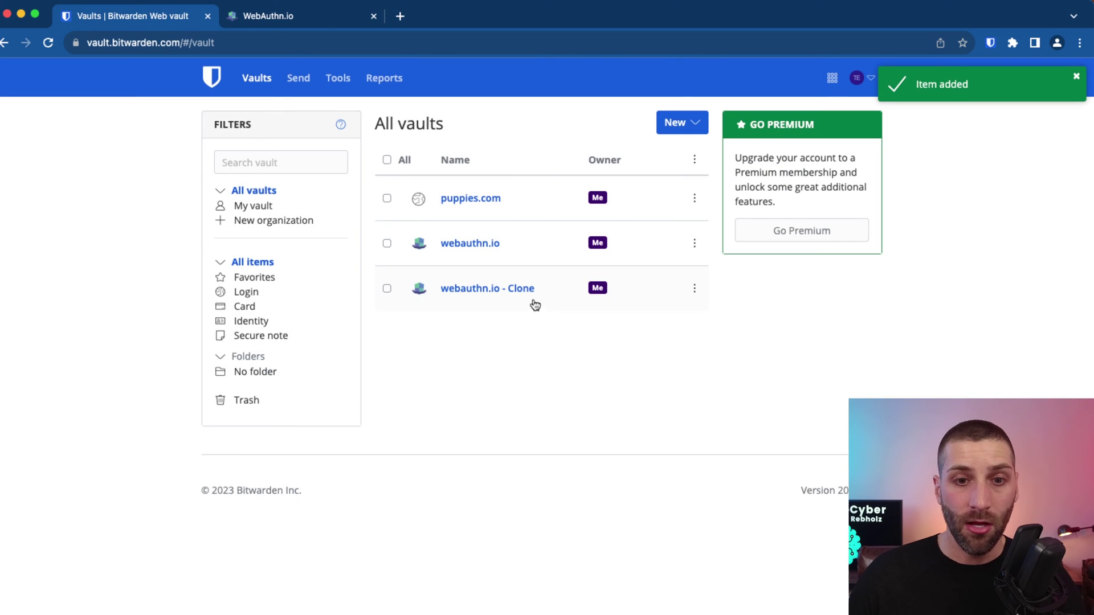
Step: Register teachmecyber2 on WebAuthn.io with its passkey saved to the webauthn.io - Clone login, and authenticate with that passkey
key("ctrl+Tab")
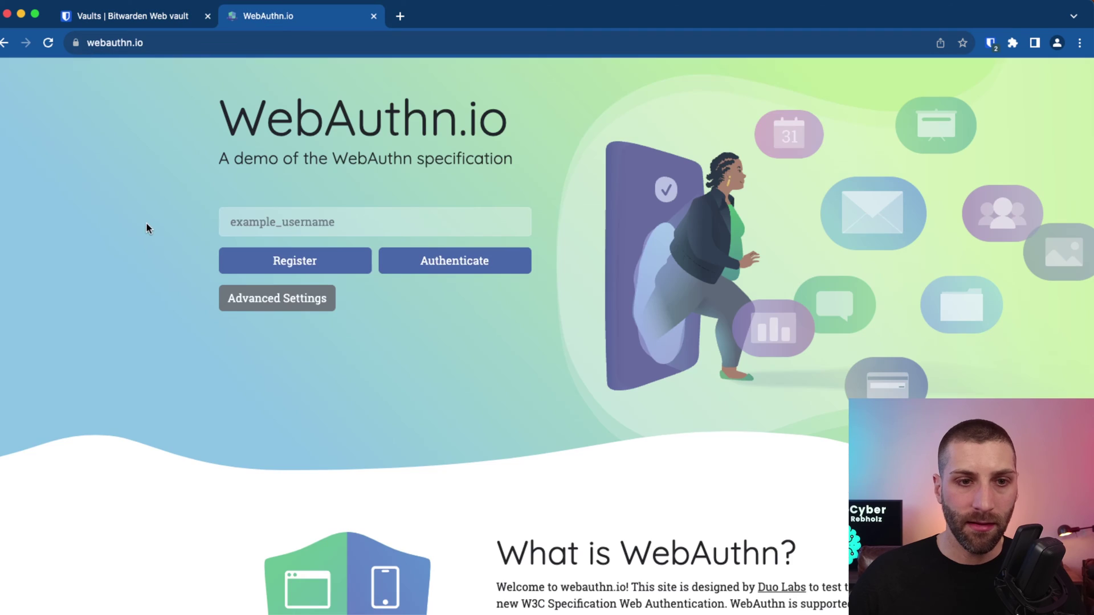
left_click(252, 226)
type("teac")
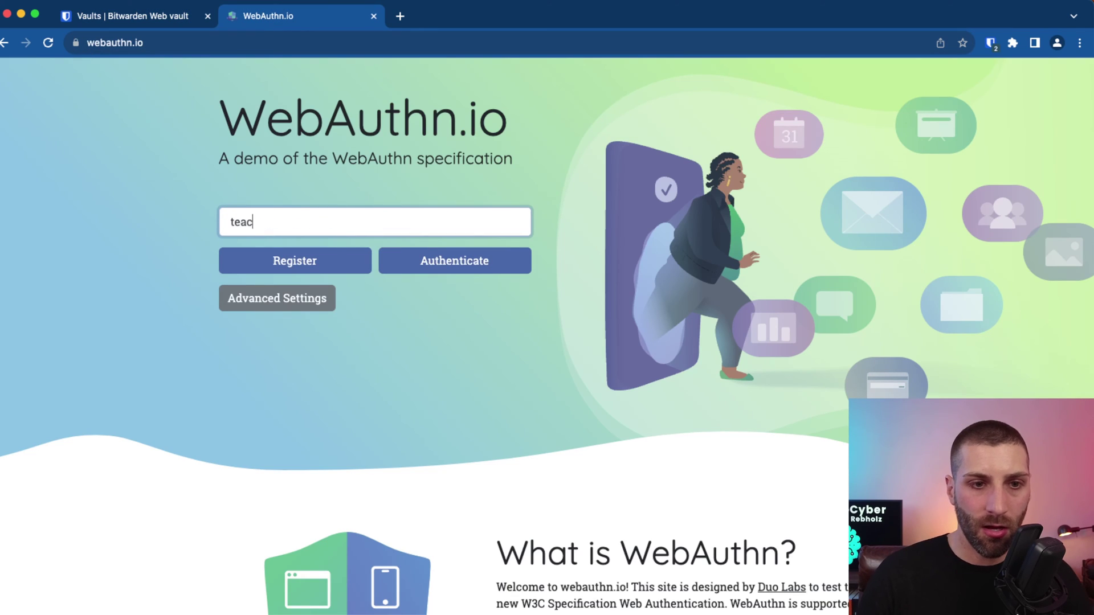
type("hmecyber2")
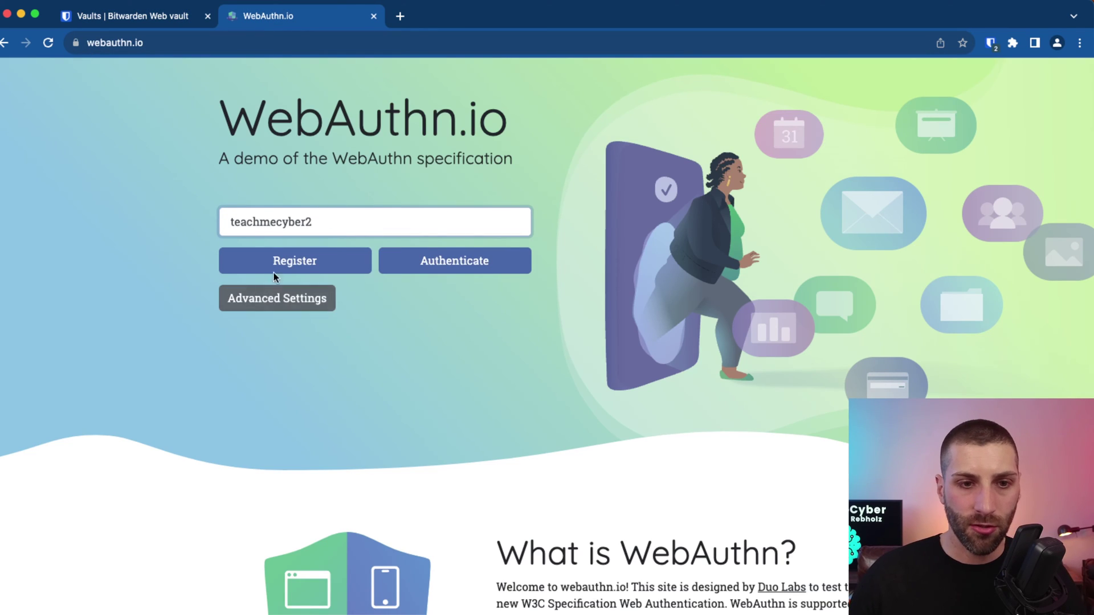
left_click(277, 264)
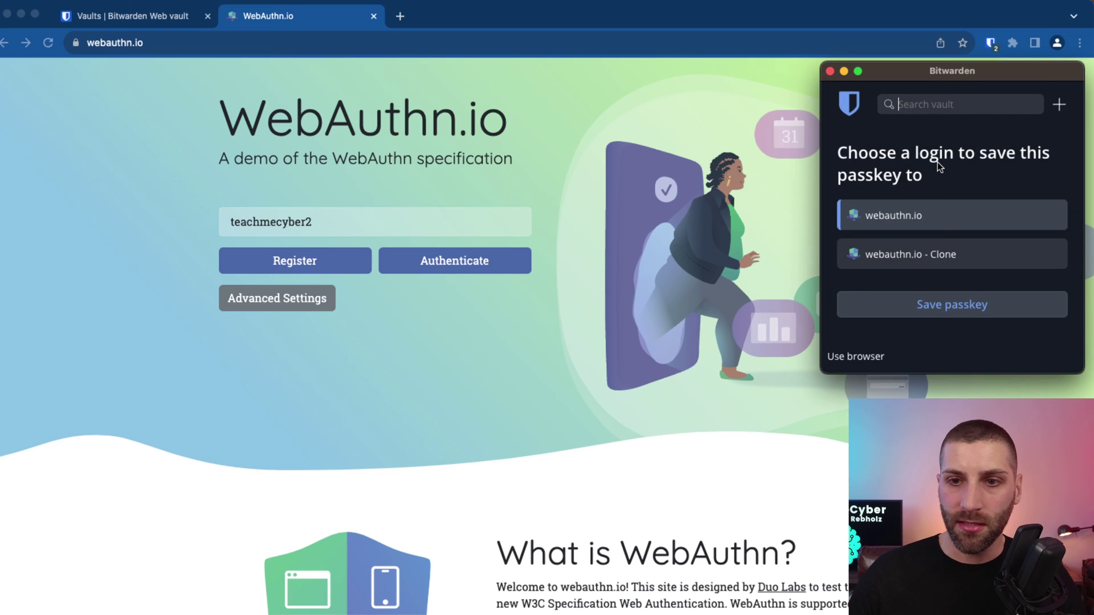
left_click(924, 267)
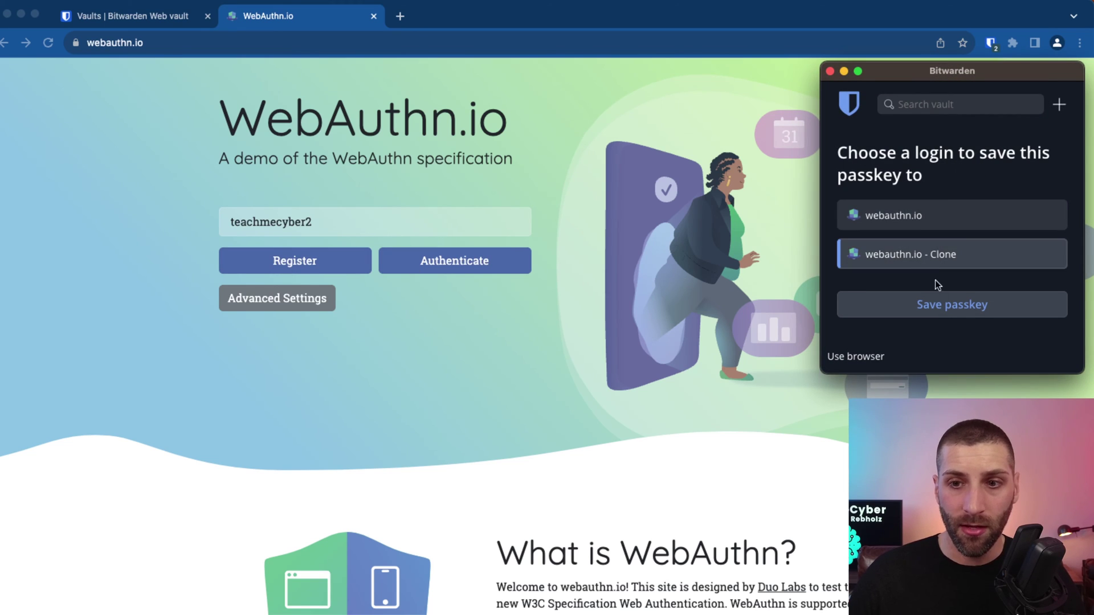
left_click(943, 304)
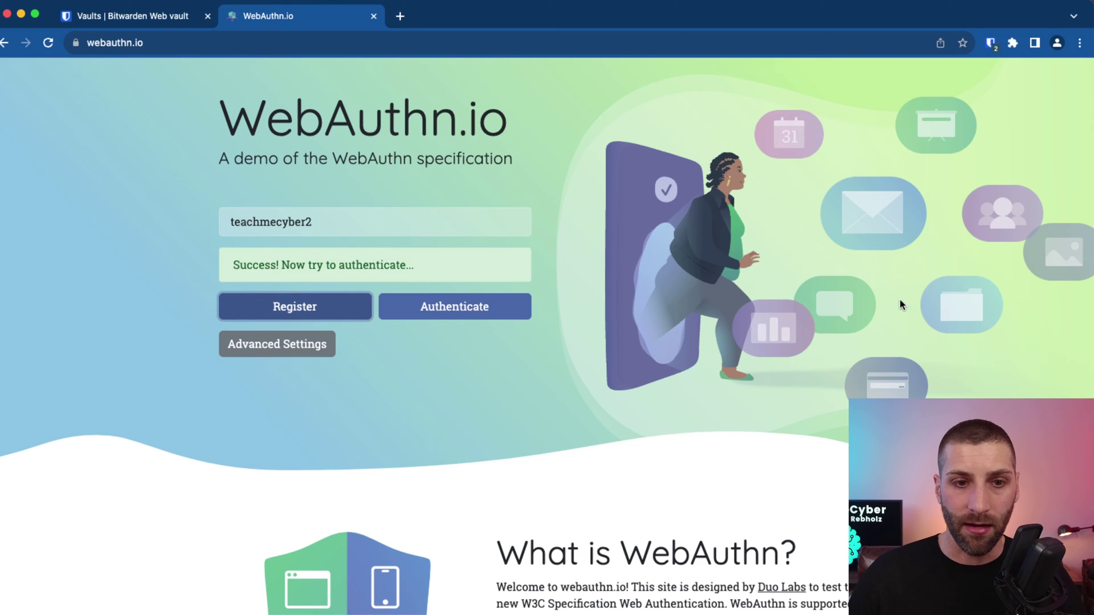
left_click(449, 310)
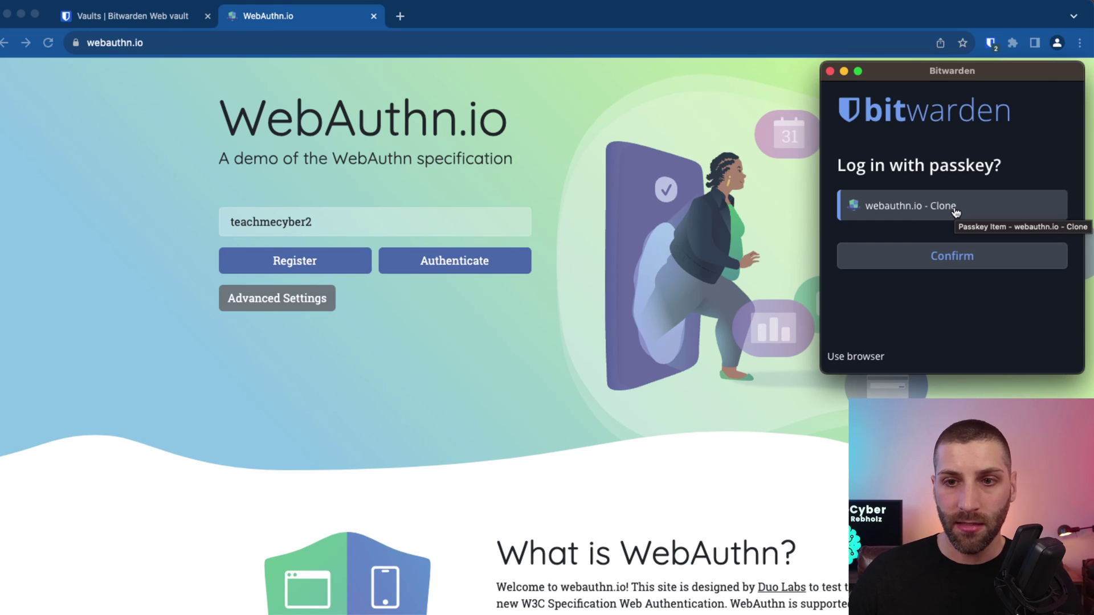
left_click(934, 254)
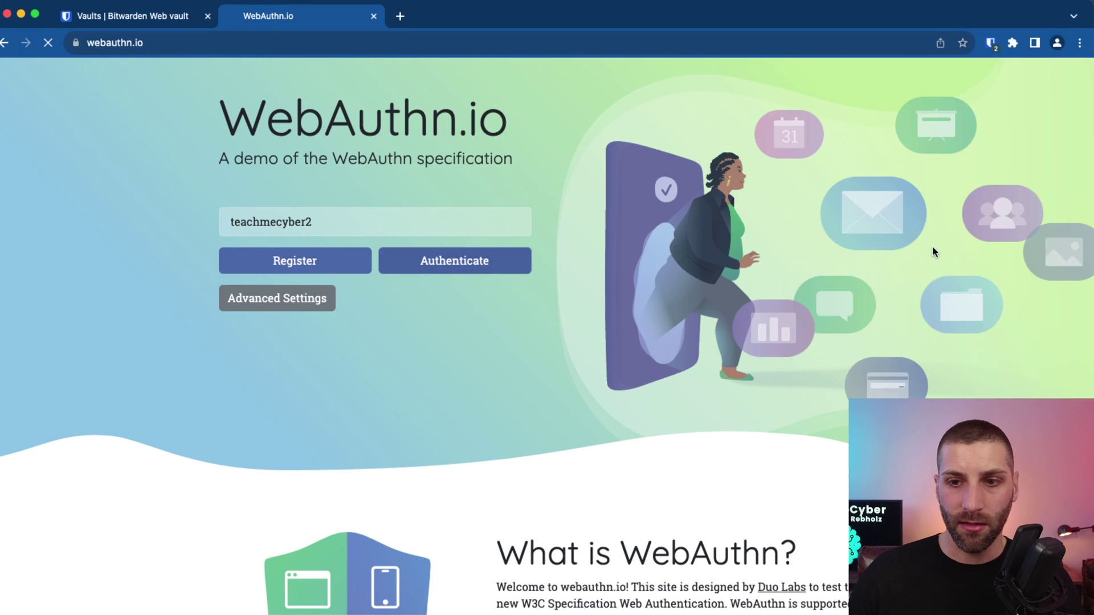
Step: Start authenticating on WebAuthn.io with the username teachmecyber
left_click(337, 215)
type("teachmecyber")
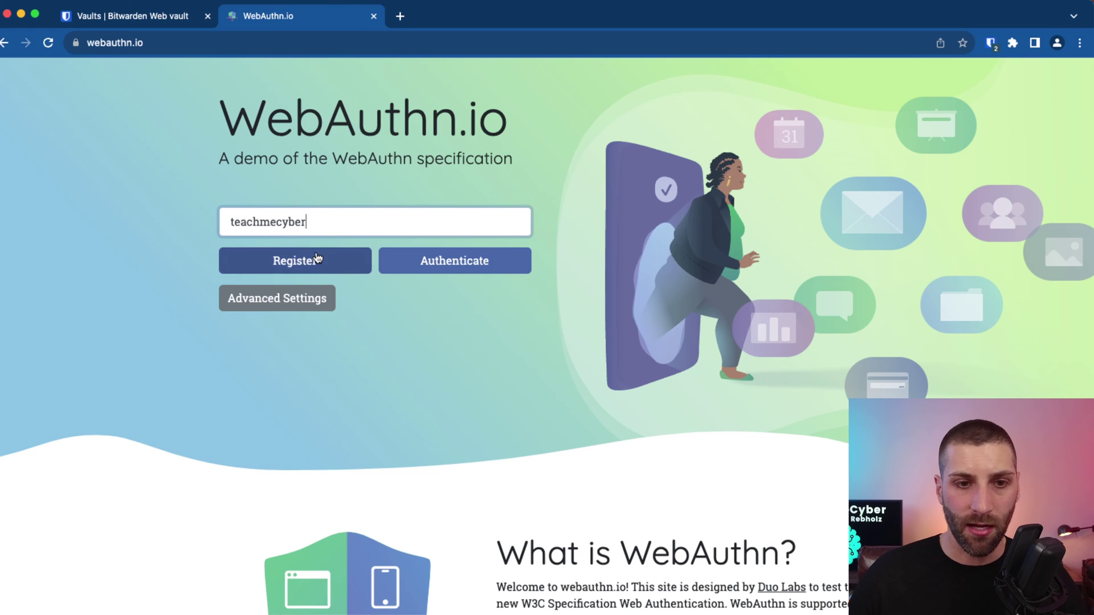
left_click(439, 269)
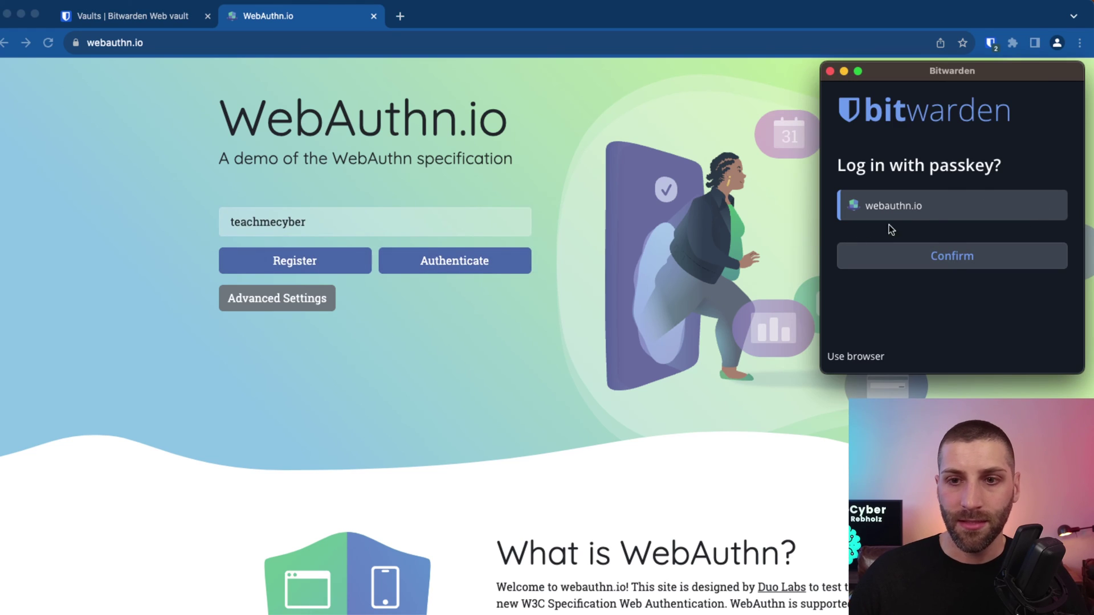